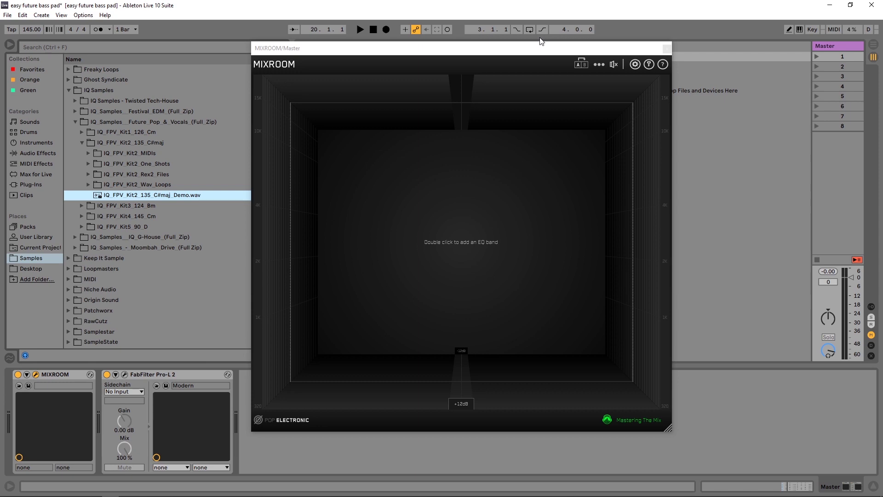
- Load the IQ_FPV_Kit2_135_C#maj, IQ_FPV_Kit3_124_Bm and IQ_FPV_Kit5_90_D demo WAV files as reference tracks for MIXROOM's target creation
{"action": "left_click", "coordinate": [258, 420]}
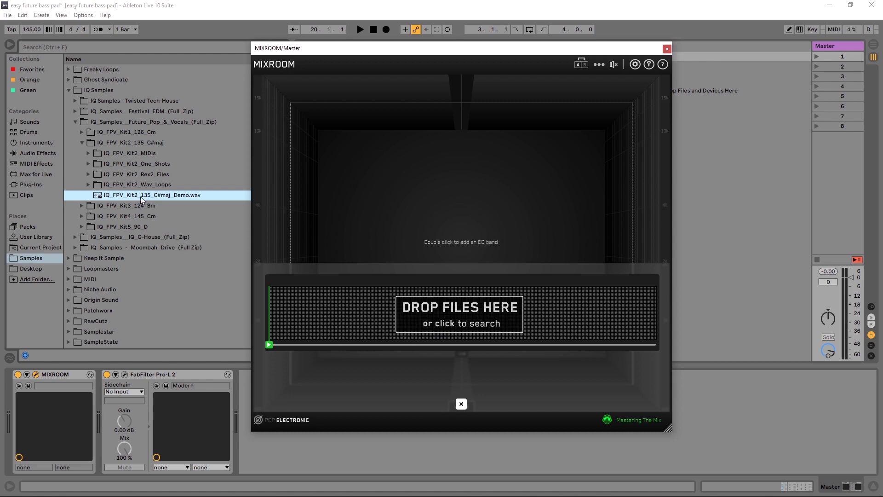
{"action": "left_click_drag", "start_coordinate": [125, 194], "coordinate": [402, 303]}
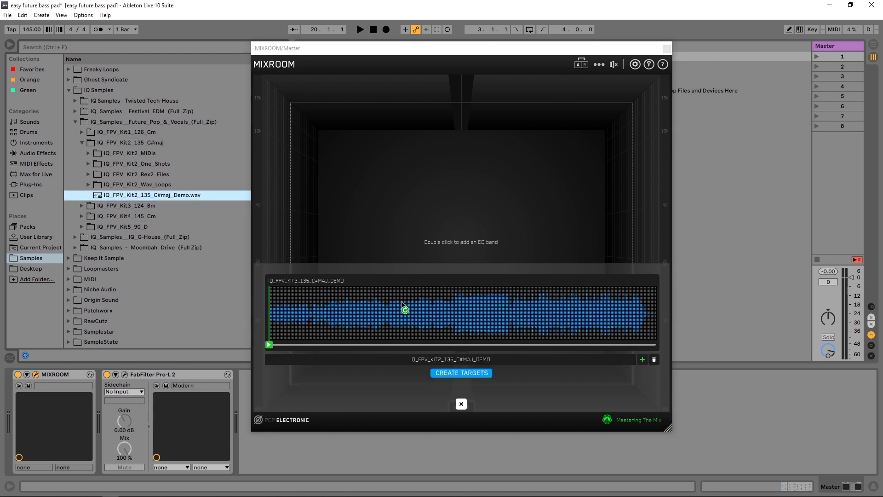
{"action": "left_click", "coordinate": [82, 205]}
{"action": "left_click_drag", "start_coordinate": [126, 205], "coordinate": [445, 298]}
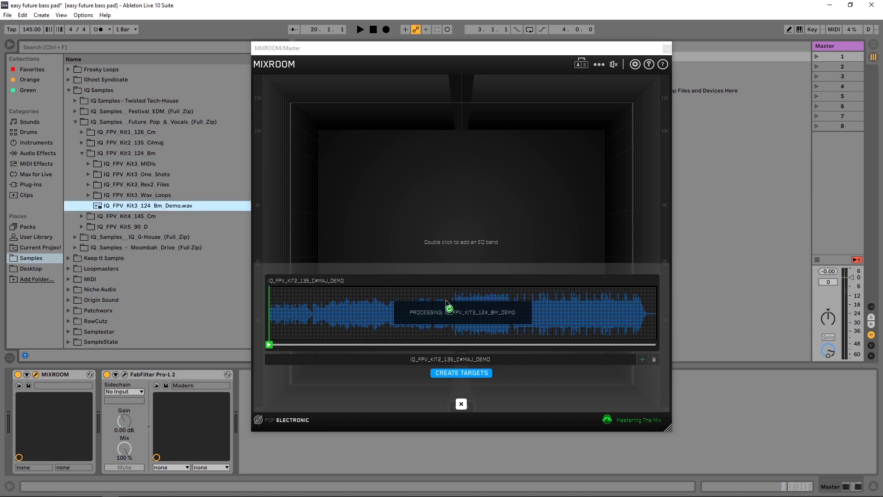
{"action": "left_click", "coordinate": [82, 227]}
{"action": "left_click_drag", "start_coordinate": [120, 227], "coordinate": [368, 307]}
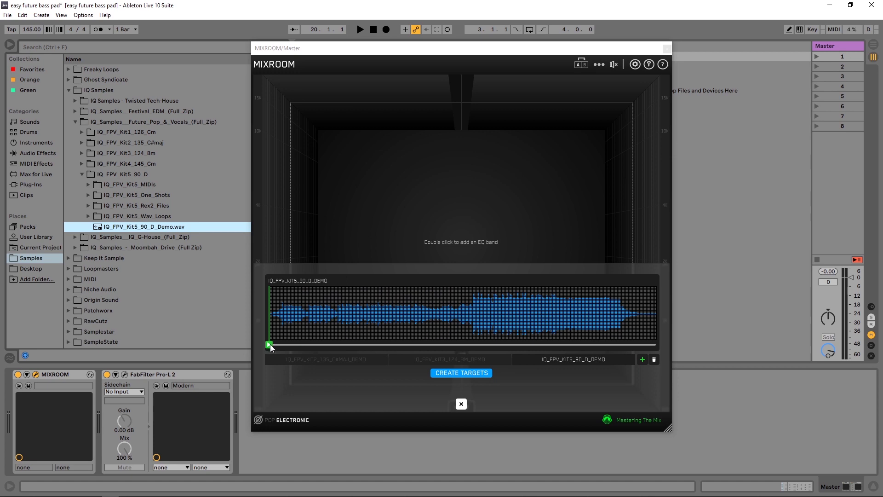
- Preview the Kit5 reference track from the start of its loud section
{"action": "left_click_drag", "start_coordinate": [271, 346], "coordinate": [471, 349]}
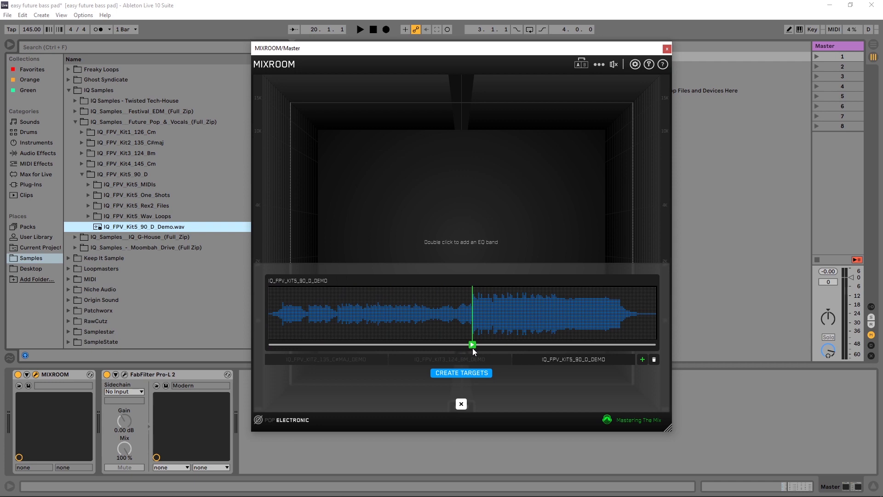
{"action": "left_click", "coordinate": [473, 345]}
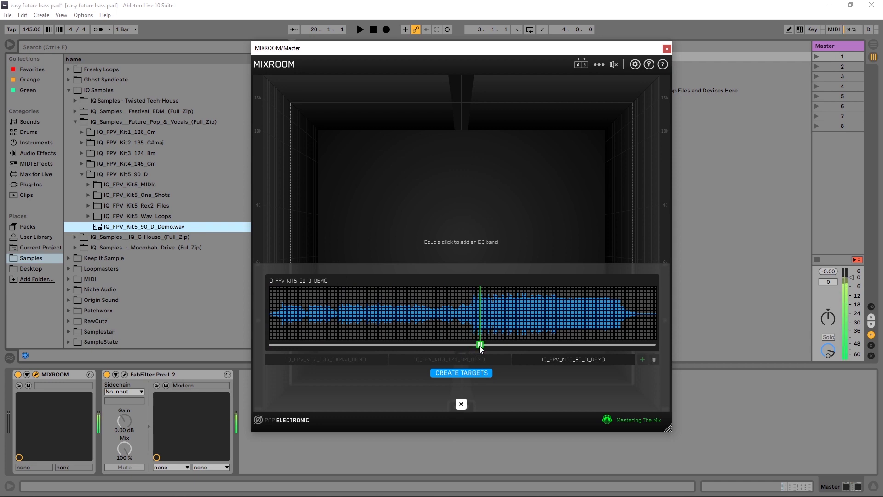
{"action": "left_click", "coordinate": [484, 345]}
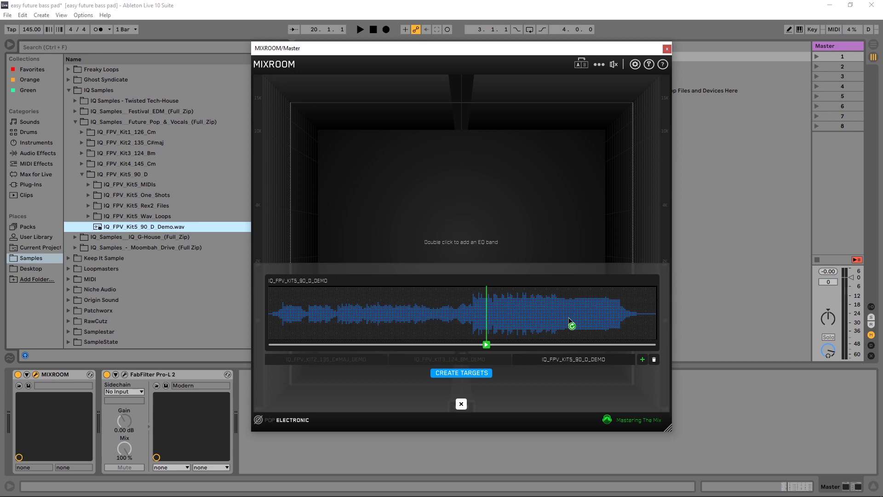
- Mark three separate sections of the Kit5 reference waveform, adjust the earliest one, and clear all the selections
{"action": "left_click_drag", "start_coordinate": [473, 330], "coordinate": [557, 331]}
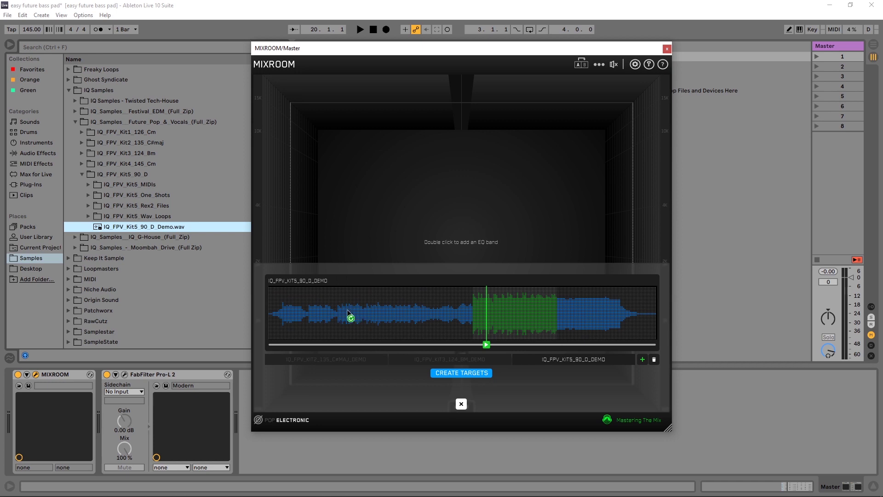
{"action": "left_click_drag", "start_coordinate": [339, 316], "coordinate": [388, 315]}
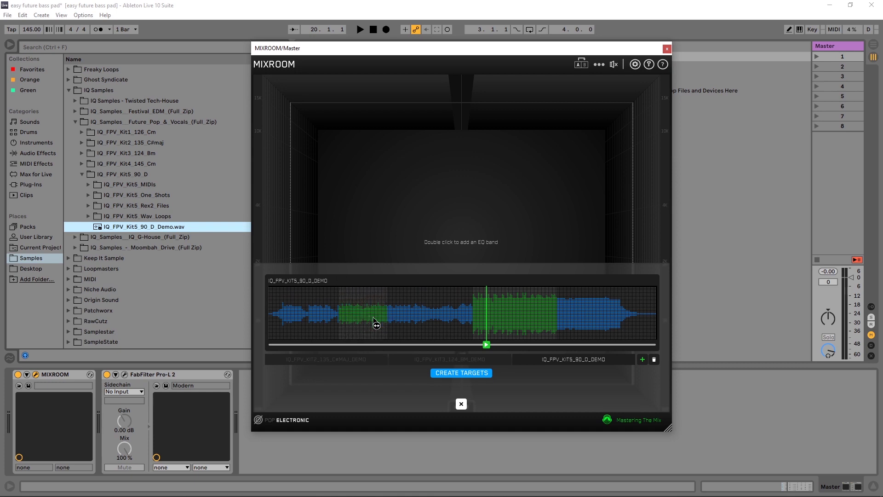
{"action": "mouse_move", "coordinate": [373, 318]}
{"action": "left_mouse_down"}
{"action": "mouse_move", "coordinate": [374, 329]}
{"action": "mouse_move", "coordinate": [391, 321]}
{"action": "mouse_move", "coordinate": [373, 315]}
{"action": "left_mouse_up"}
{"action": "left_click_drag", "start_coordinate": [437, 322], "coordinate": [414, 316]}
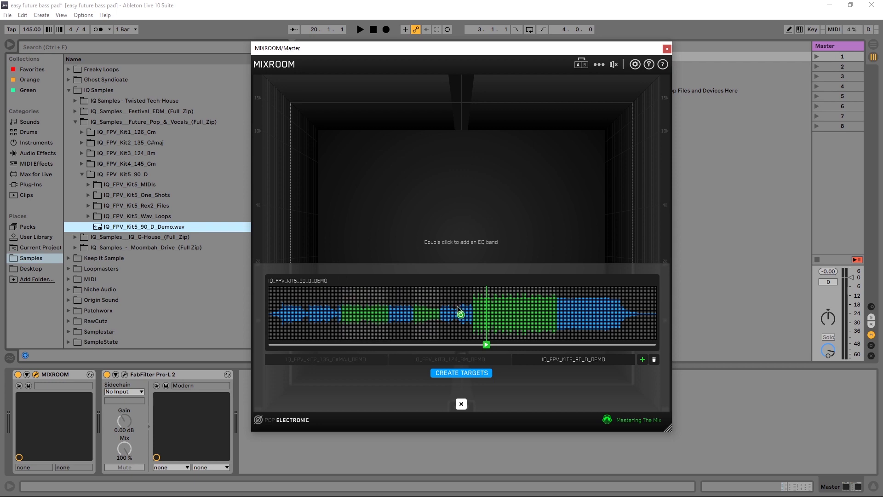
{"action": "left_click", "coordinate": [608, 312]}
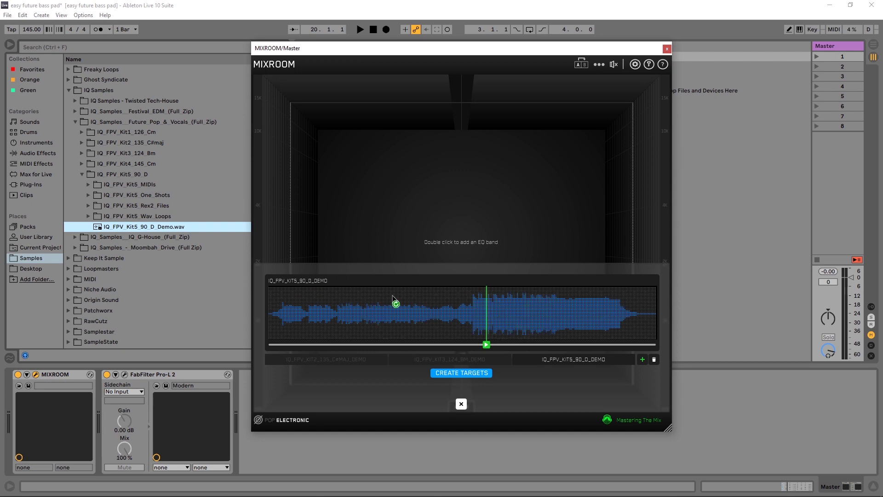
- Mark the section to analyse in each of the Kit5, Kit3 and Kit2 reference waveforms, covering a loud passage in the second half
{"action": "left_click_drag", "start_coordinate": [474, 327], "coordinate": [522, 328]}
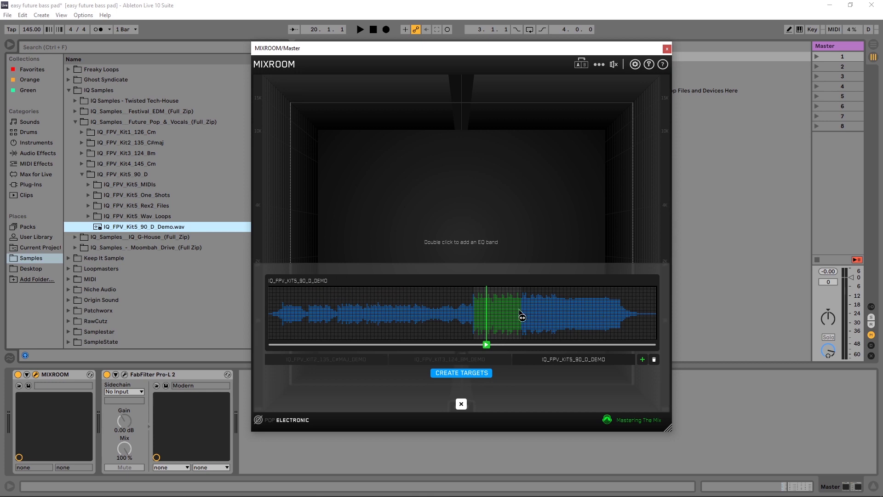
{"action": "mouse_move", "coordinate": [522, 317]}
{"action": "left_mouse_down"}
{"action": "mouse_move", "coordinate": [556, 320]}
{"action": "mouse_move", "coordinate": [532, 328]}
{"action": "left_mouse_up"}
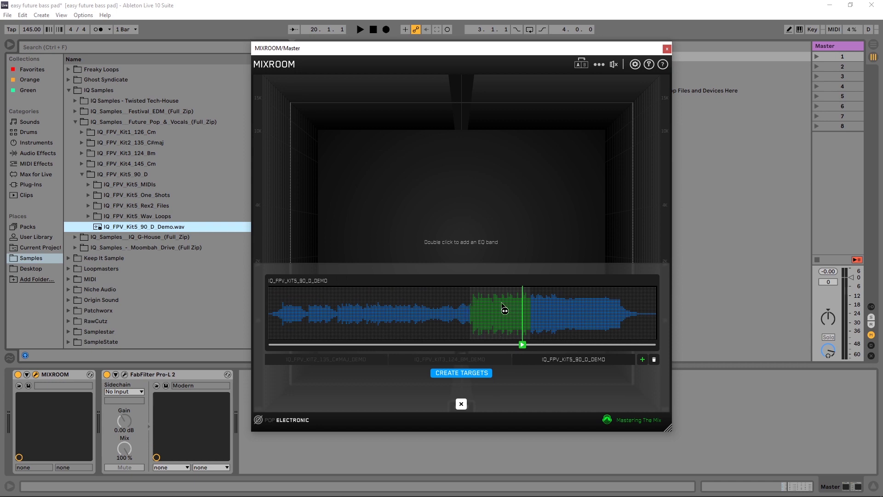
{"action": "left_click", "coordinate": [455, 357]}
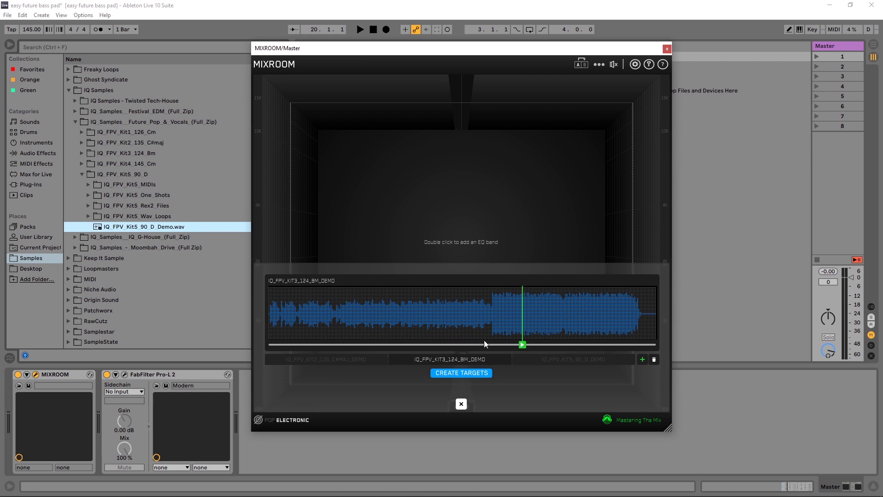
{"action": "left_click_drag", "start_coordinate": [493, 334], "coordinate": [564, 330]}
{"action": "left_click", "coordinate": [356, 358]}
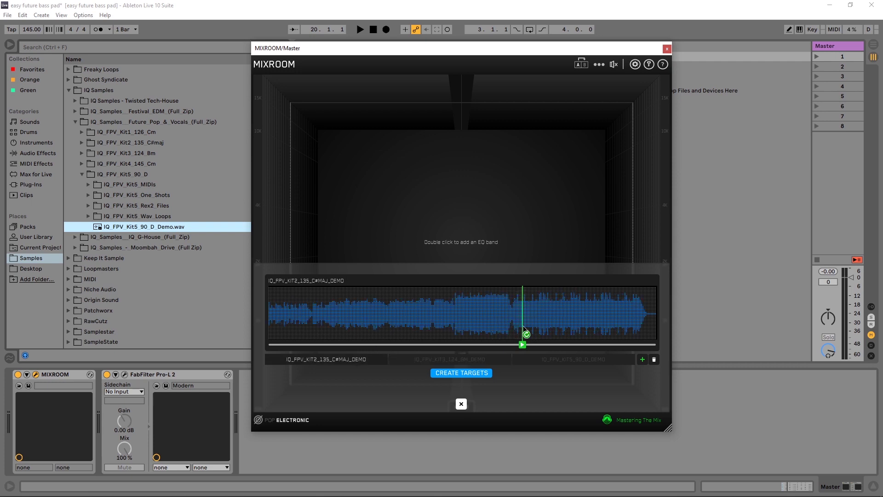
{"action": "left_click_drag", "start_coordinate": [514, 333], "coordinate": [644, 333]}
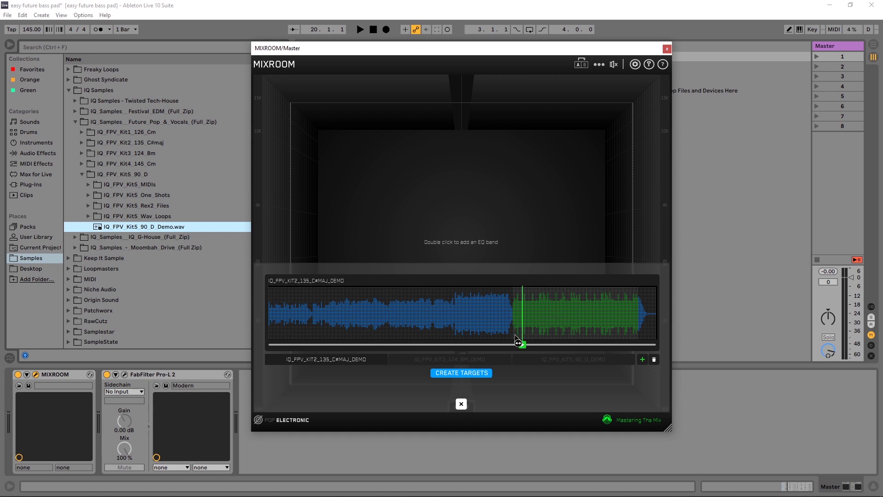
- Preview the Kit2 reference track from the start of its loud part and from the start of the marked section
{"action": "left_click_drag", "start_coordinate": [522, 347], "coordinate": [452, 345]}
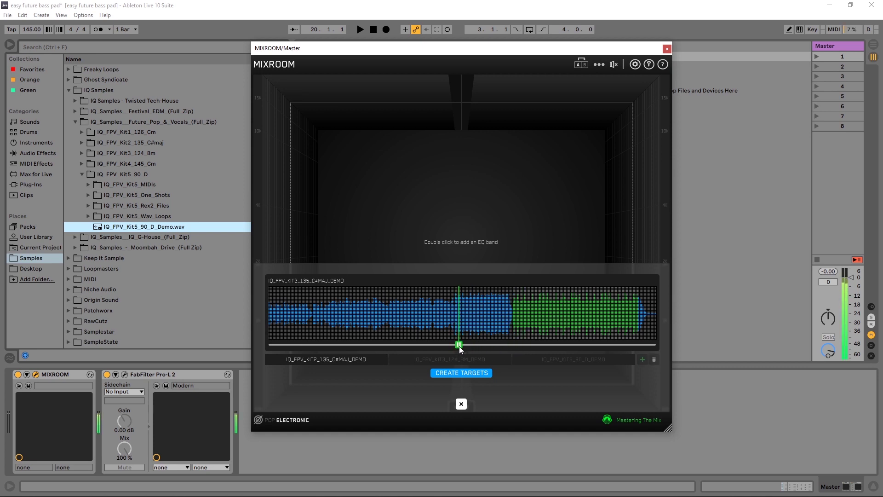
{"action": "left_click", "coordinate": [466, 344]}
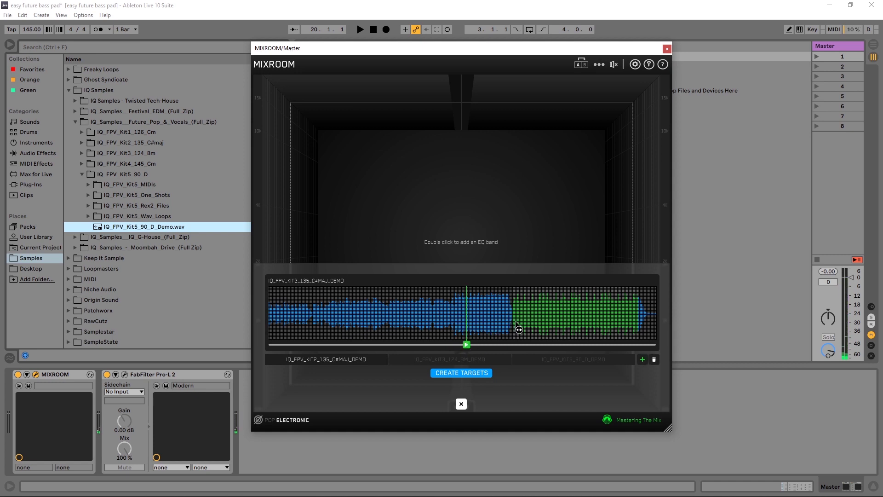
{"action": "left_click_drag", "start_coordinate": [467, 345], "coordinate": [514, 344]}
{"action": "left_click", "coordinate": [514, 344]}
{"action": "left_click", "coordinate": [519, 345]}
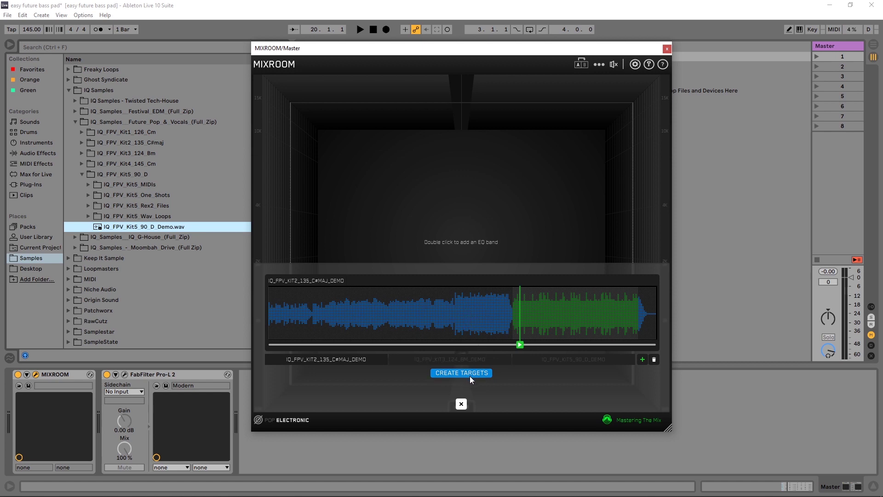
- Create the EQ targets from the marked reference sections, and add smart bands after playing the project through the plugin
{"action": "left_click", "coordinate": [457, 373]}
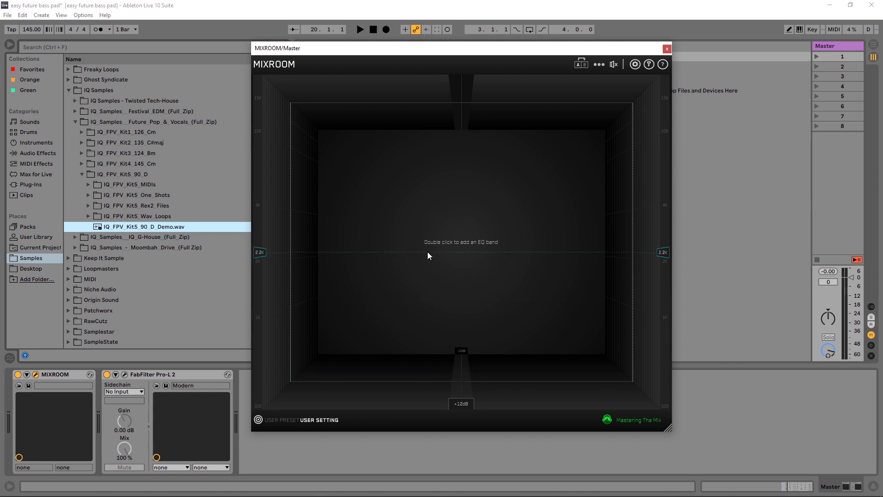
{"action": "key", "text": "space"}
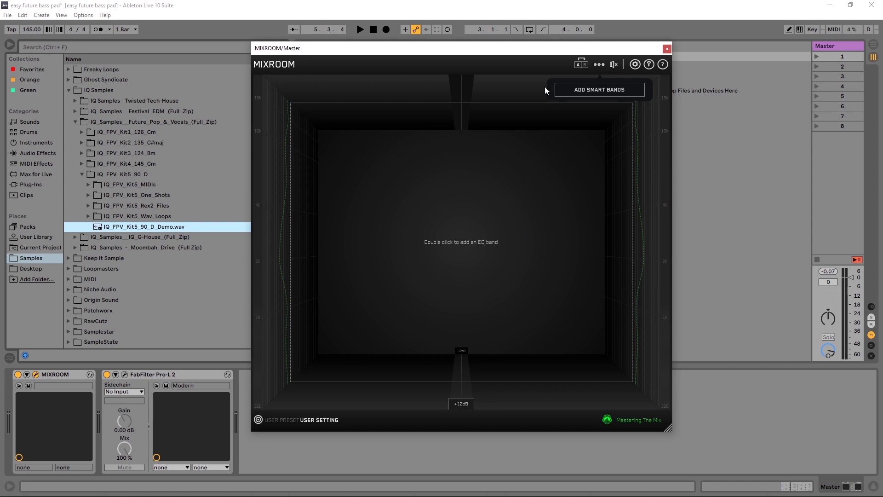
{"action": "left_click", "coordinate": [584, 92]}
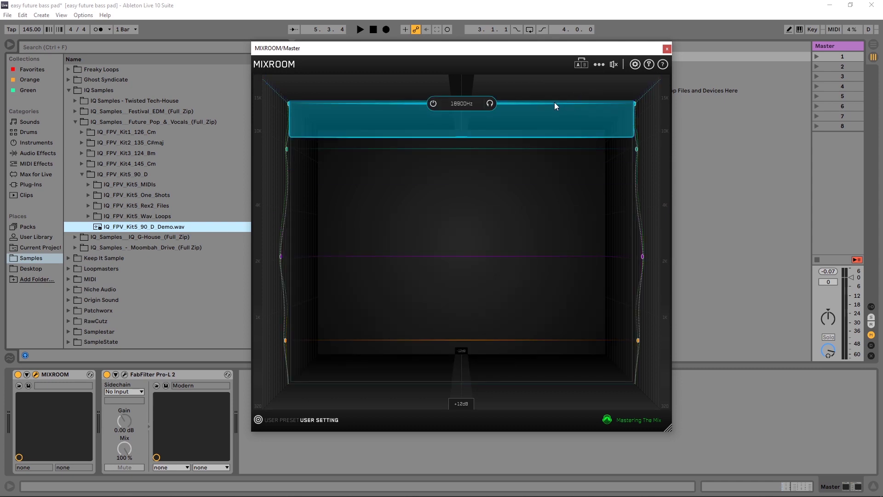
- Play the project while comparing the EQ bypassed and active, and set the plugin's output gain to -0.8 dB
{"action": "key", "text": "space"}
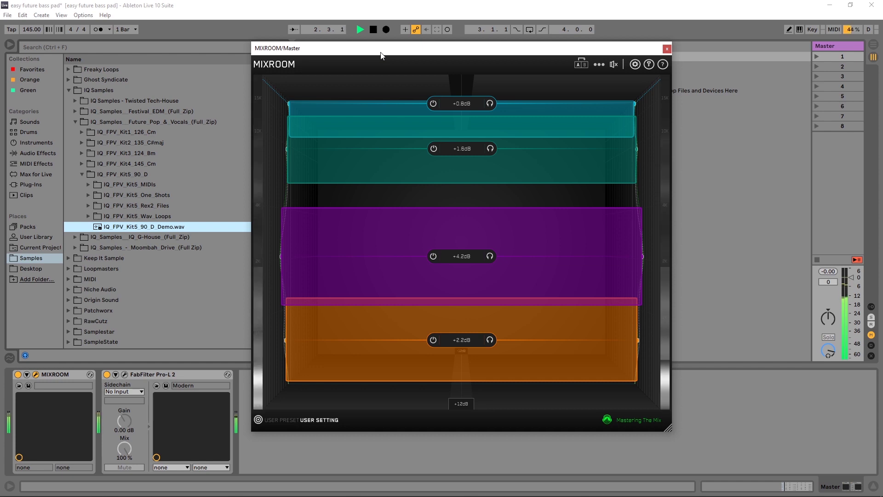
{"action": "left_click", "coordinate": [613, 65]}
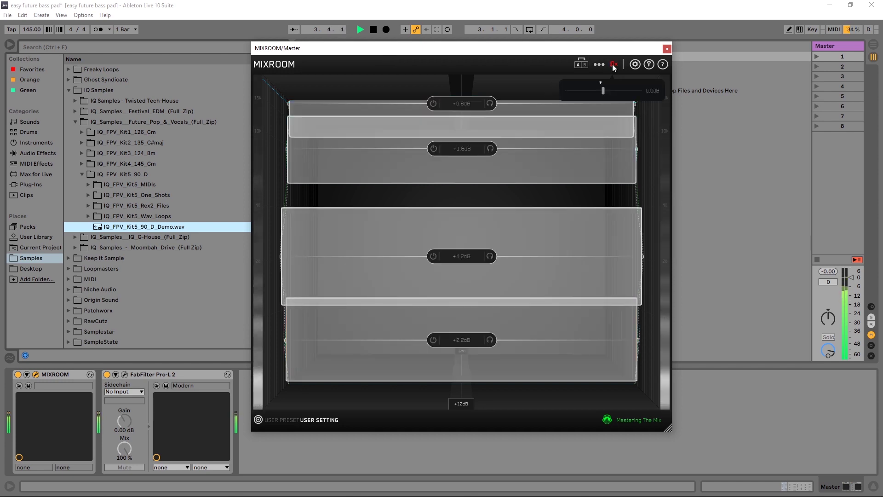
{"action": "left_click", "coordinate": [613, 64]}
{"action": "left_click_drag", "start_coordinate": [602, 93], "coordinate": [601, 91]}
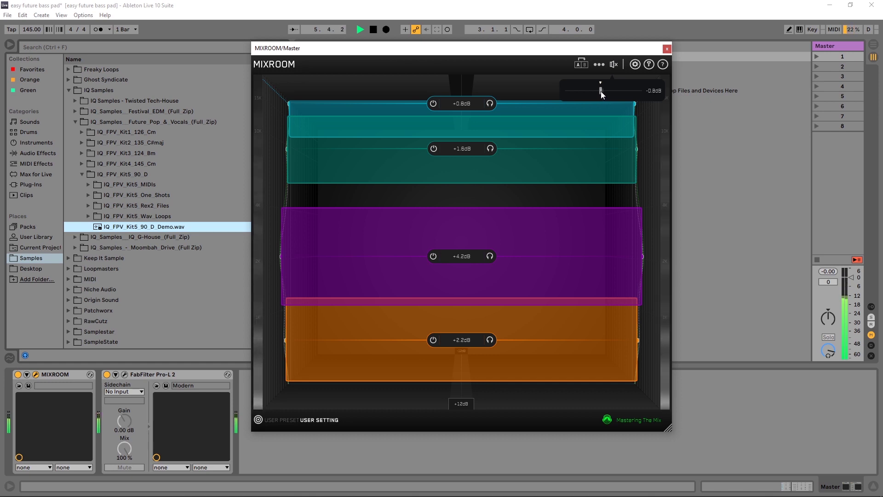
{"action": "left_click", "coordinate": [614, 64]}
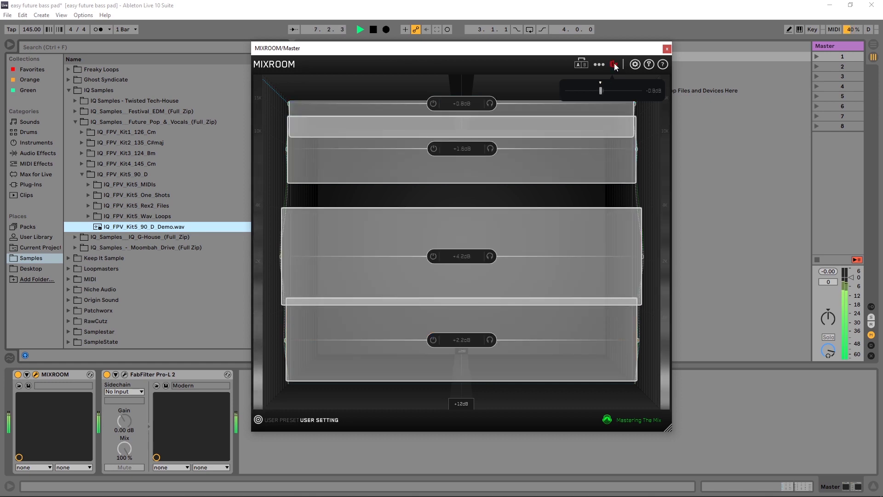
{"action": "left_click", "coordinate": [614, 63]}
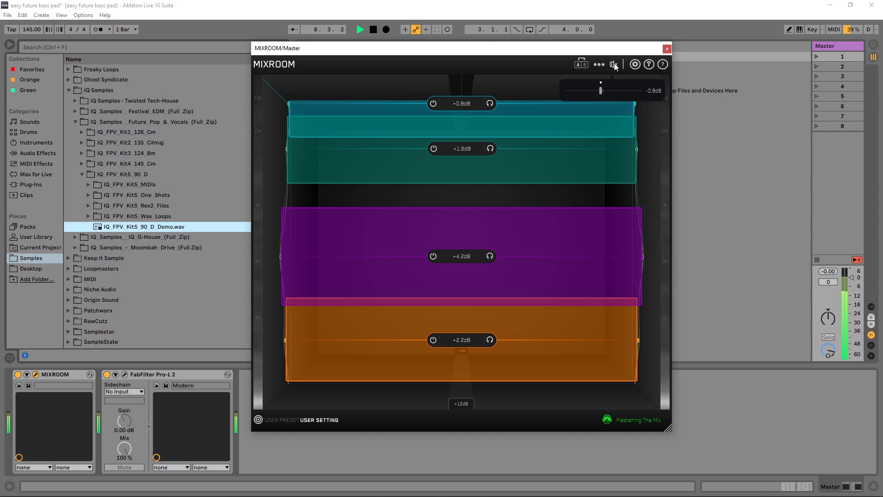
{"action": "key", "text": "space"}
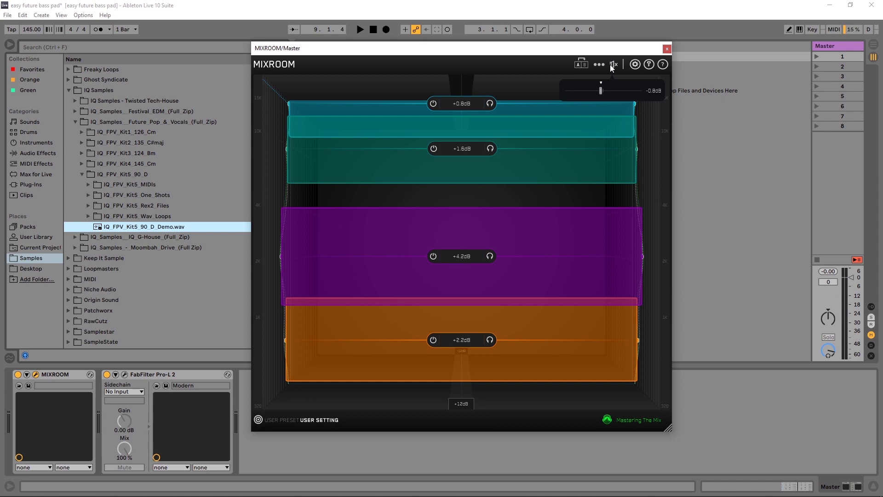
- Widen the purple mid band slightly and reduce the orange low band's gain to +1.0 dB
{"action": "left_click", "coordinate": [598, 65]}
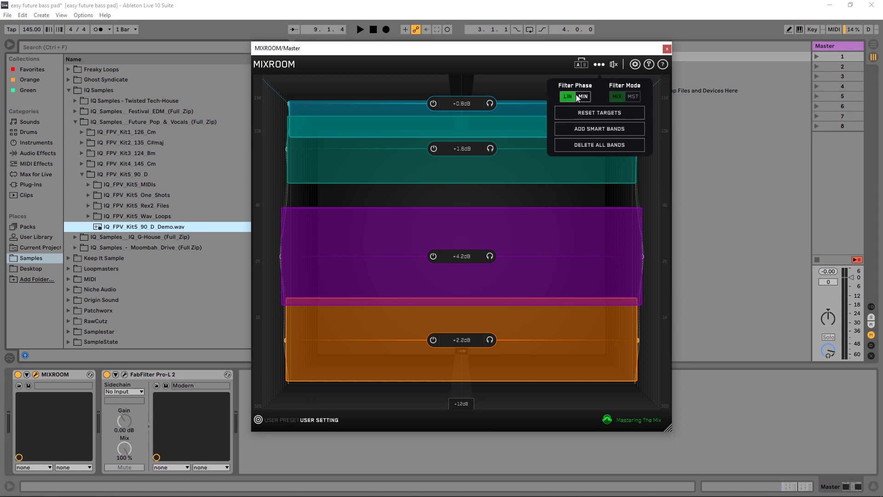
{"action": "left_click", "coordinate": [605, 142]}
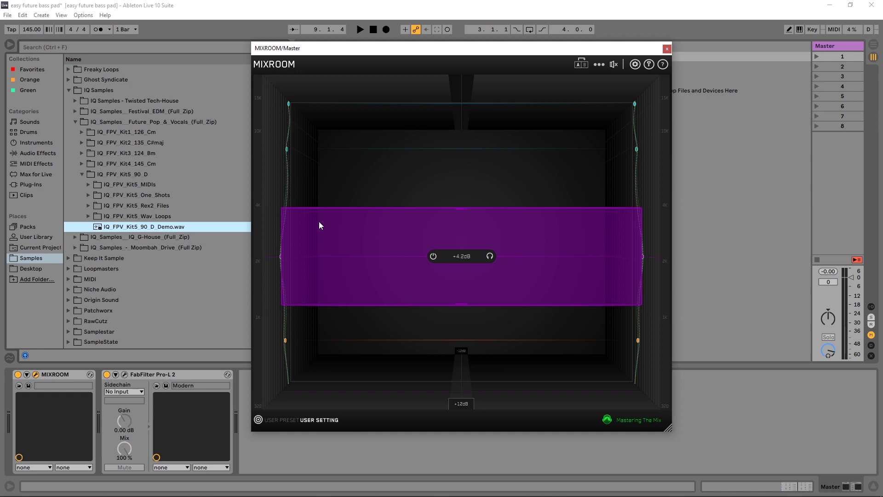
{"action": "left_click_drag", "start_coordinate": [465, 209], "coordinate": [465, 200]}
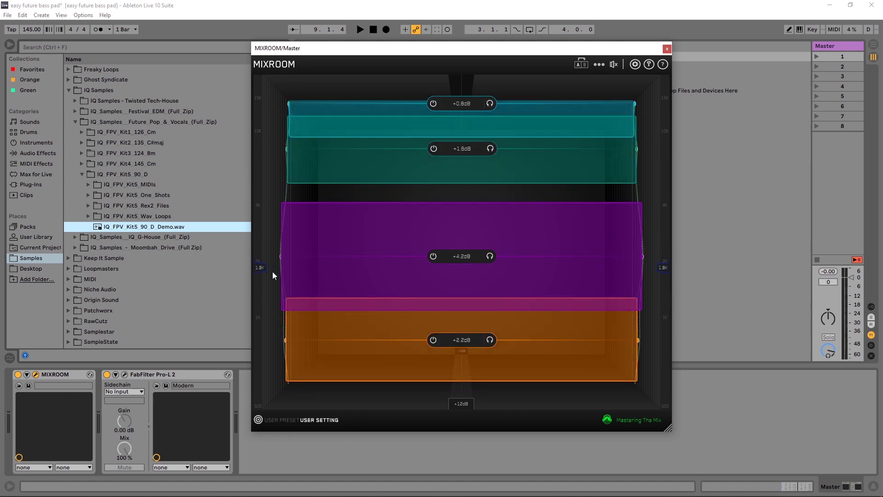
{"action": "scroll", "coordinate": [449, 321], "scroll_direction": "down", "scroll_amount": 5}
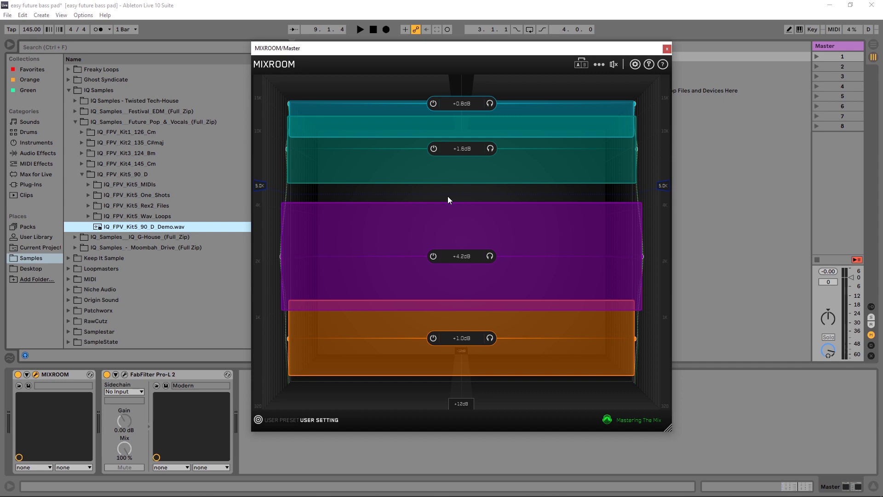
- Browse the Mix/Master preset categories, including the Other and Pop genres, and leave the current user setting selected
{"action": "left_click", "coordinate": [321, 419]}
{"action": "mouse_move", "coordinate": [316, 307]}
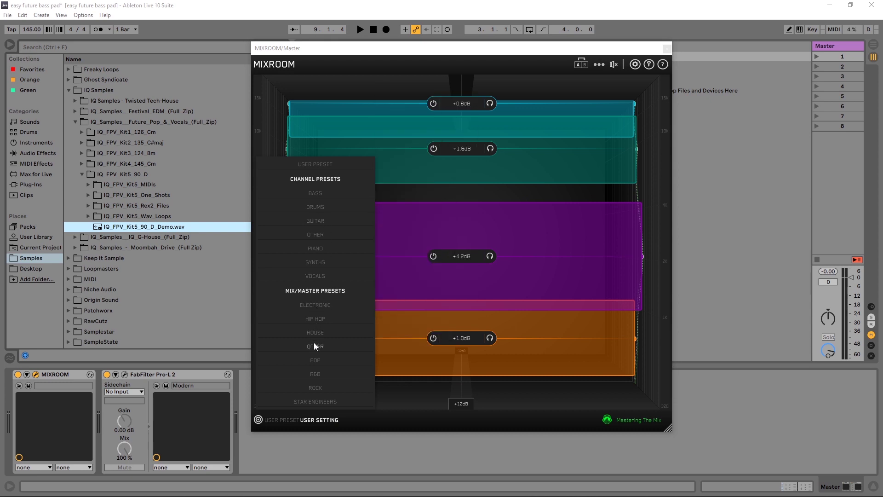
{"action": "mouse_move", "coordinate": [313, 349]}
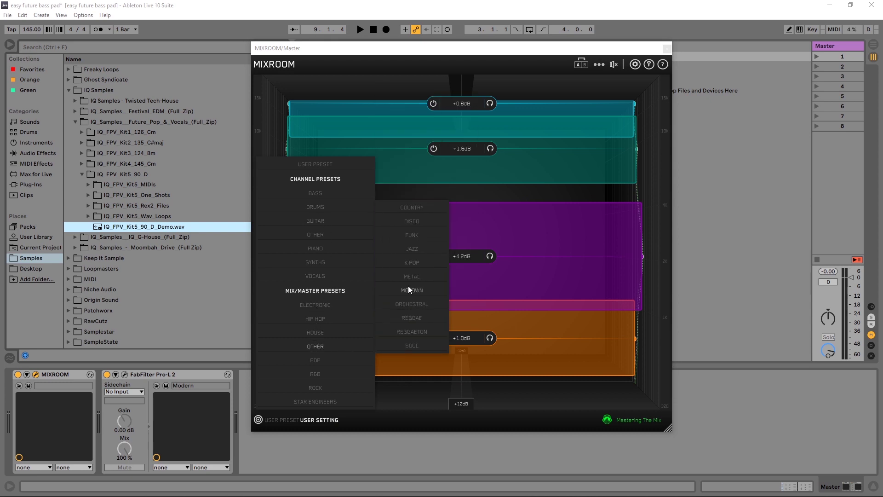
{"action": "mouse_move", "coordinate": [327, 361]}
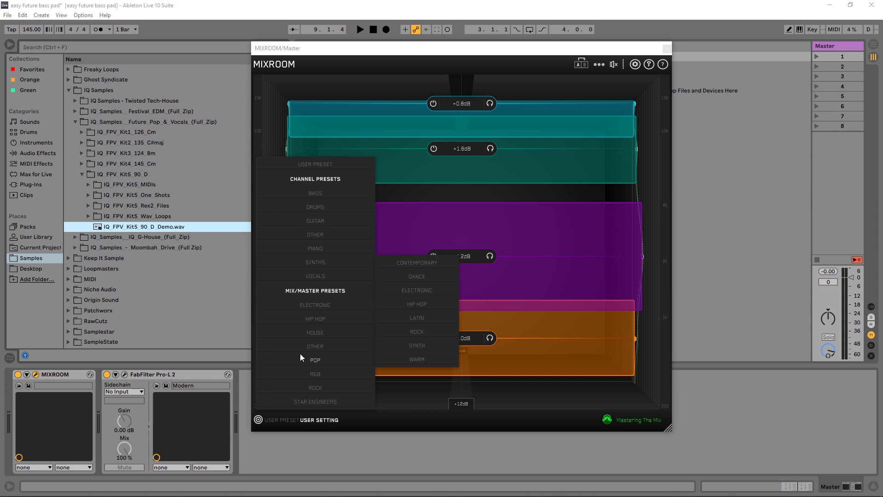
{"action": "left_click", "coordinate": [419, 57]}
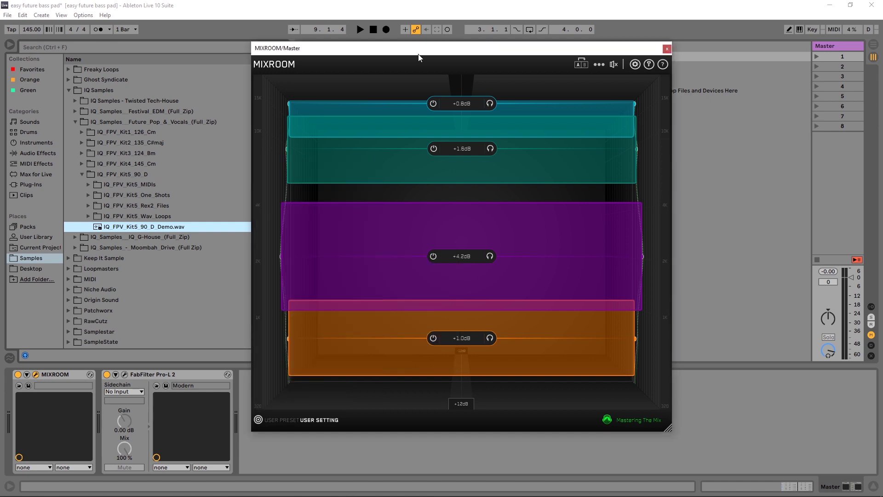